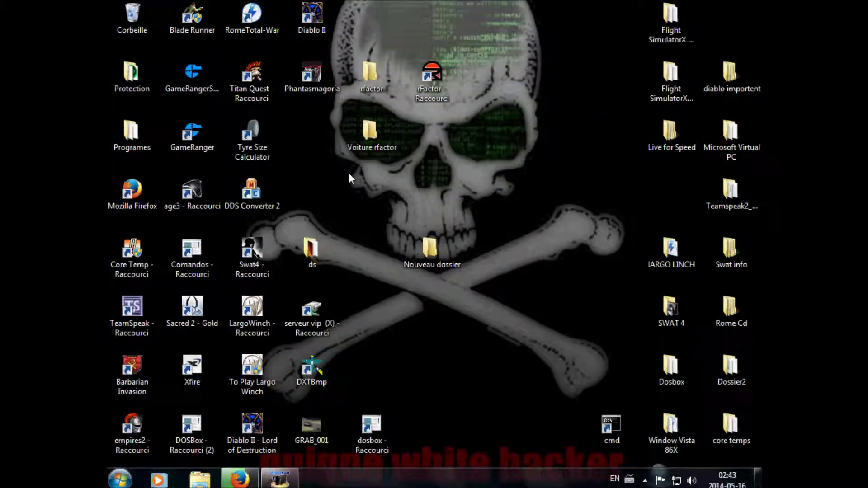
Step: Open the Nouveau dossier folder on the desktop, look through its files and close it
{"action": "left_click", "coordinate": [425, 266]}
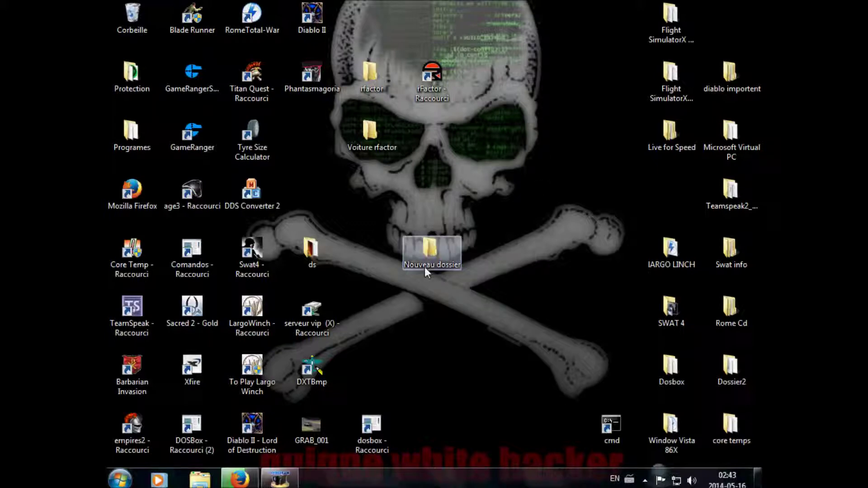
{"action": "double_click", "coordinate": [426, 265]}
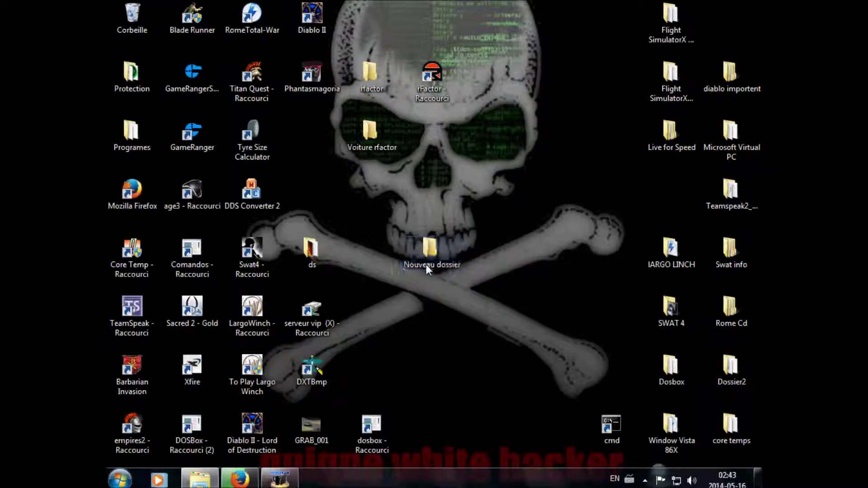
{"action": "scroll", "coordinate": [639, 316], "scroll_direction": "down", "scroll_amount": 5}
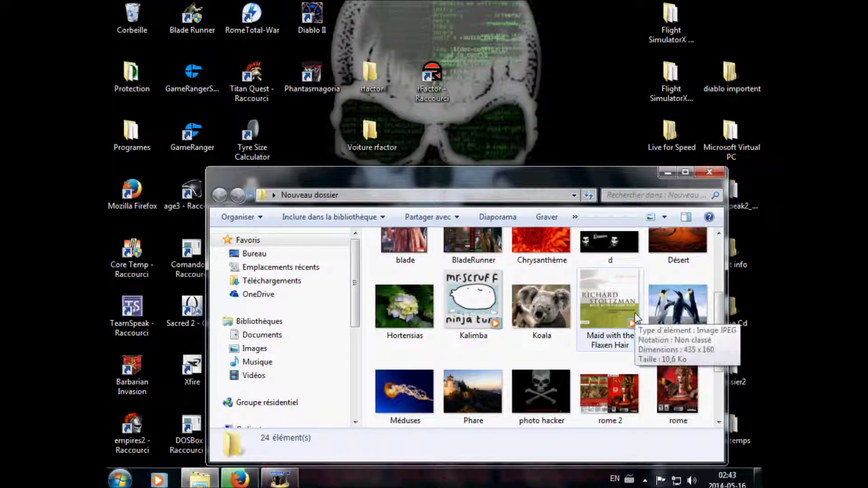
{"action": "scroll", "coordinate": [636, 315], "scroll_direction": "up", "scroll_amount": 5}
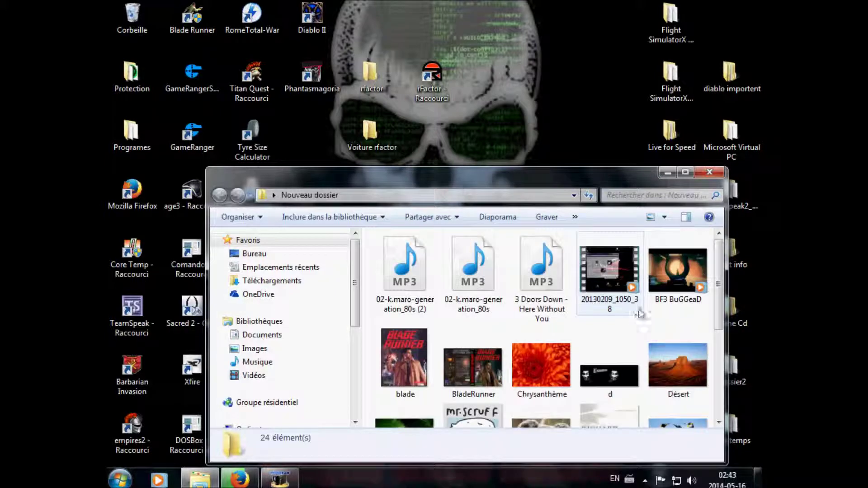
{"action": "left_click", "coordinate": [708, 174]}
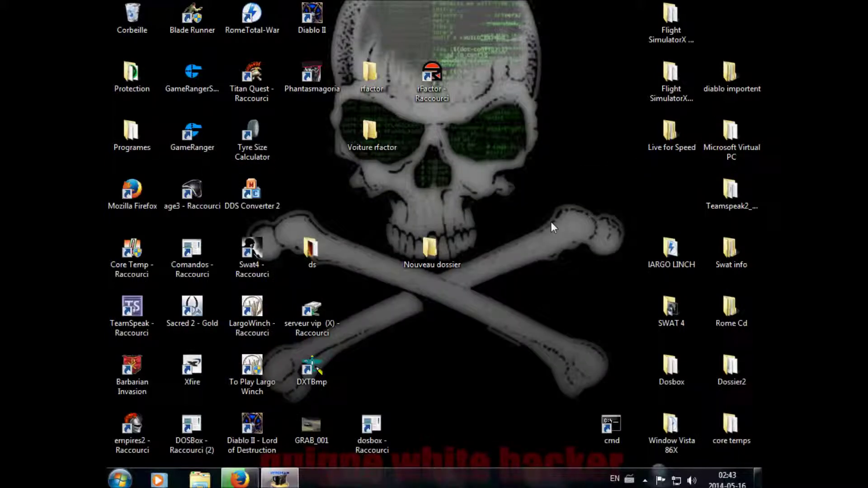
Step: Check the size of the Nouveau dossier folder in its properties
{"action": "right_click", "coordinate": [426, 257]}
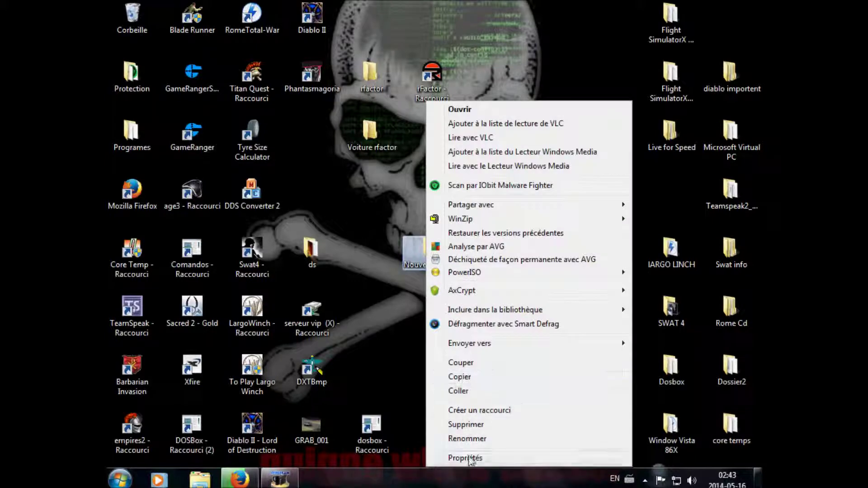
{"action": "left_click", "coordinate": [469, 458]}
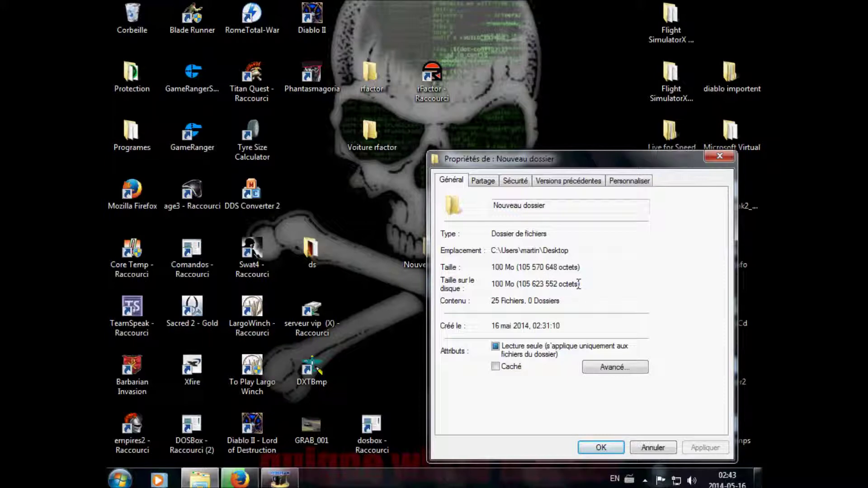
{"action": "left_click", "coordinate": [720, 160]}
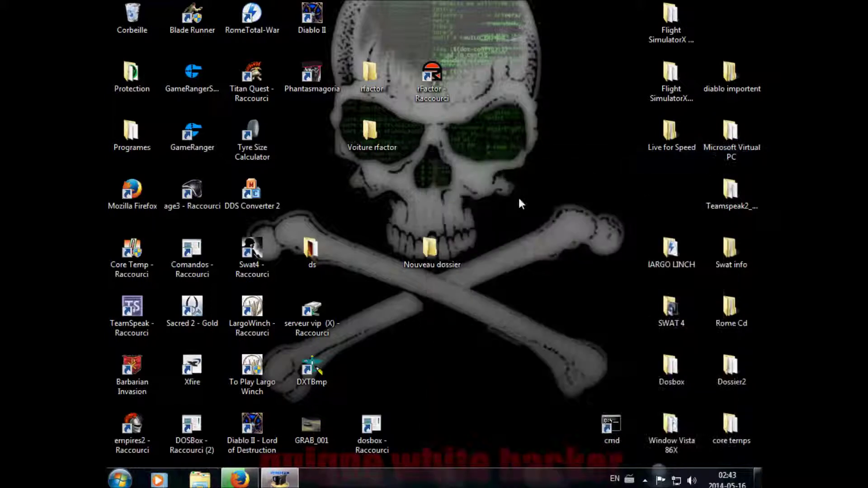
Step: Compress the Nouveau dossier folder into Nouveau dossier.zip with WinZip and place the archive below the folder on the desktop
{"action": "right_click", "coordinate": [427, 256]}
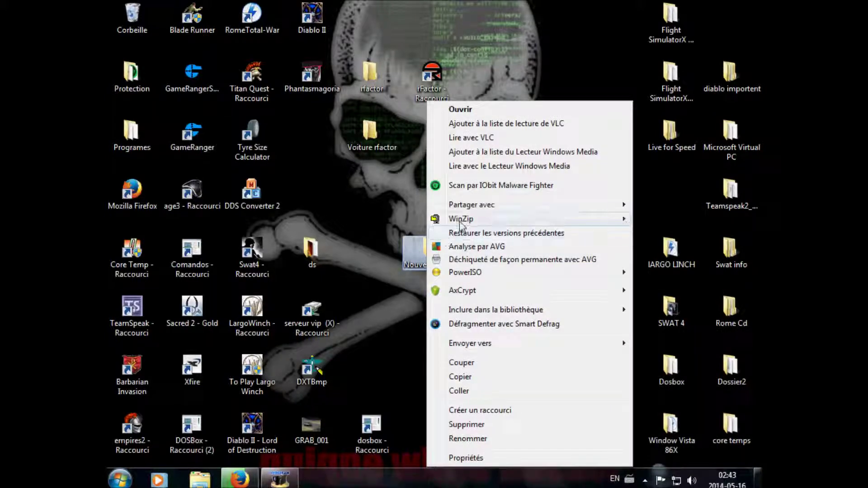
{"action": "mouse_move", "coordinate": [461, 221]}
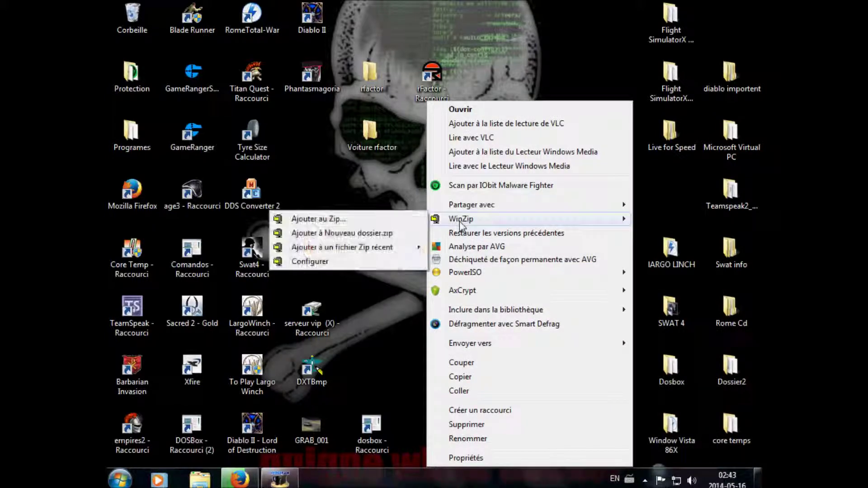
{"action": "left_click", "coordinate": [387, 220]}
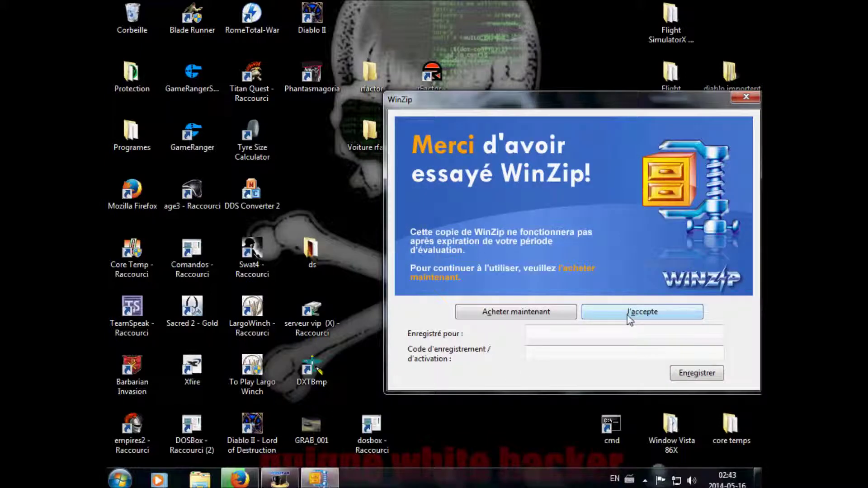
{"action": "left_click", "coordinate": [630, 313]}
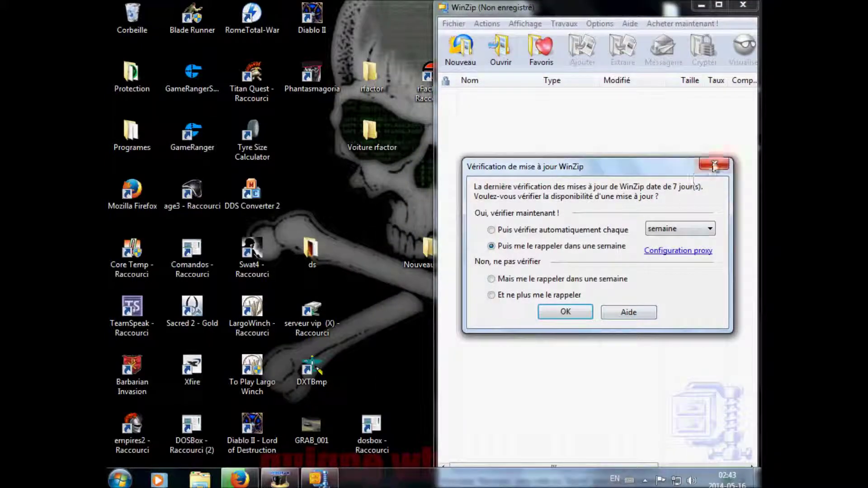
{"action": "left_click", "coordinate": [713, 166]}
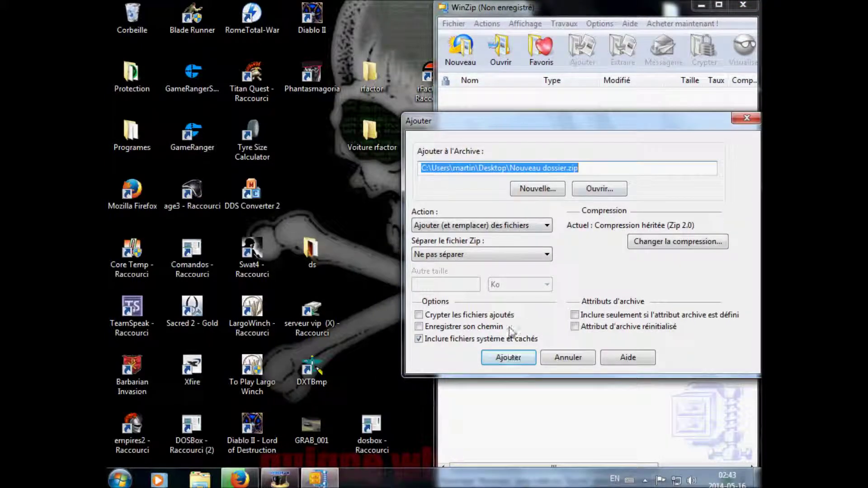
{"action": "left_click", "coordinate": [509, 358]}
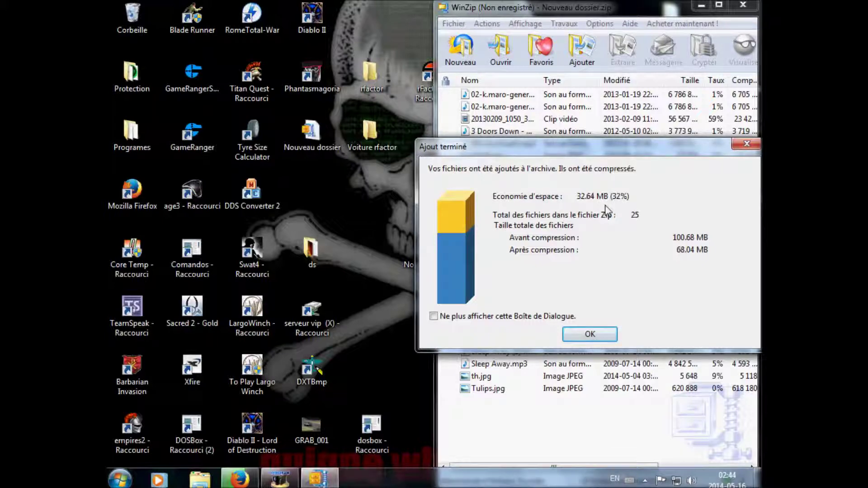
{"action": "left_click", "coordinate": [740, 143]}
{"action": "left_click", "coordinate": [734, 8]}
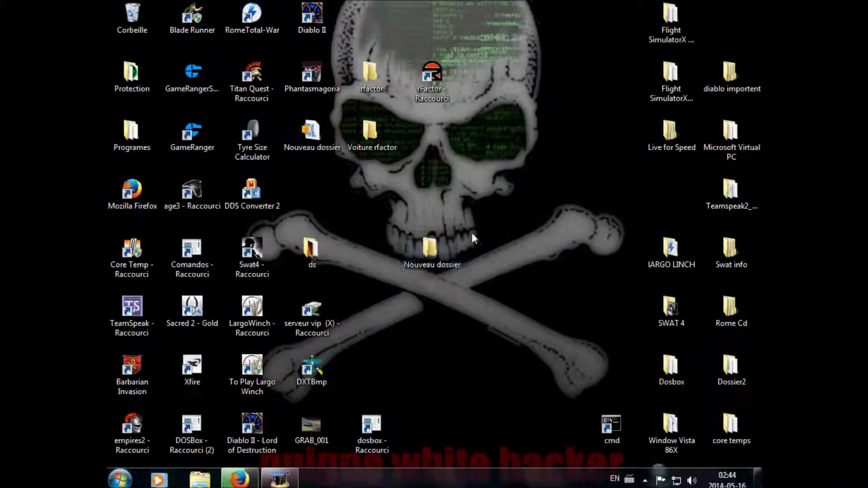
{"action": "left_click_drag", "start_coordinate": [312, 134], "coordinate": [446, 306]}
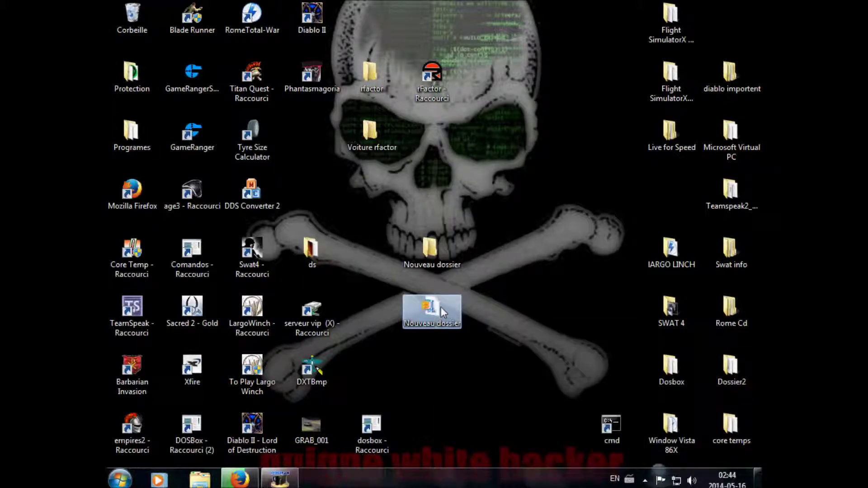
Step: Open the Nouveau dossier archive in WinZip, view the files in its folder and close it
{"action": "double_click", "coordinate": [441, 307]}
{"action": "left_click", "coordinate": [606, 311]}
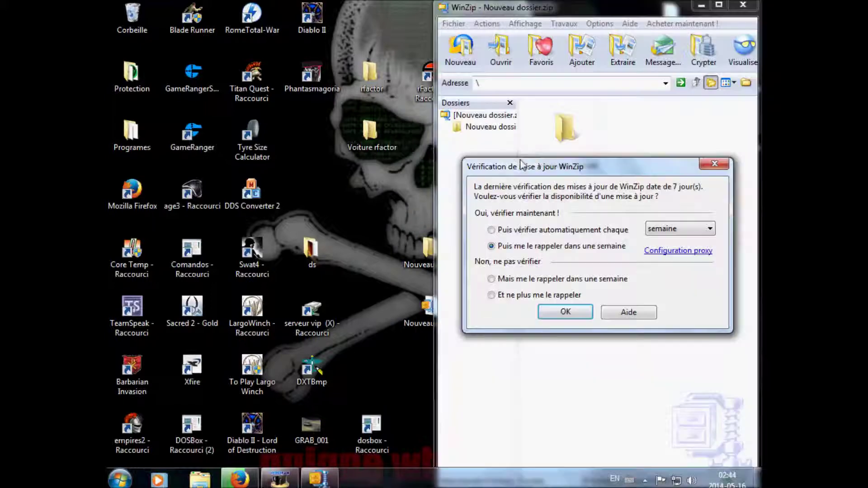
{"action": "left_click", "coordinate": [714, 163]}
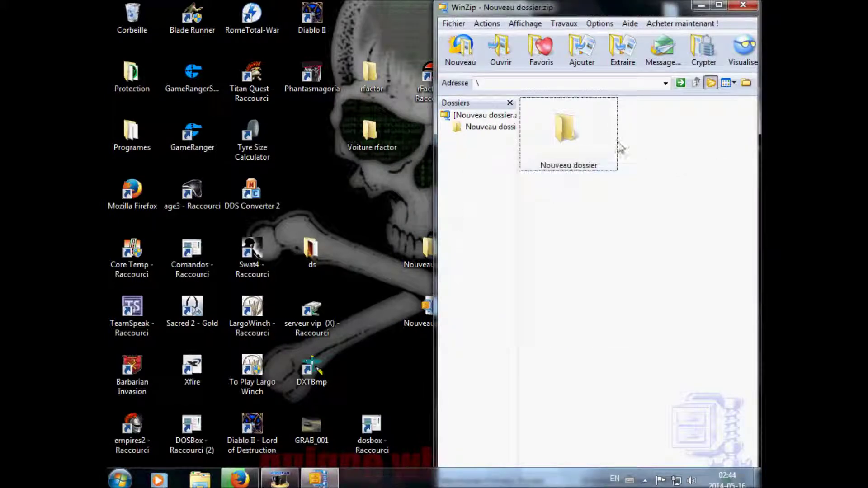
{"action": "double_click", "coordinate": [574, 129]}
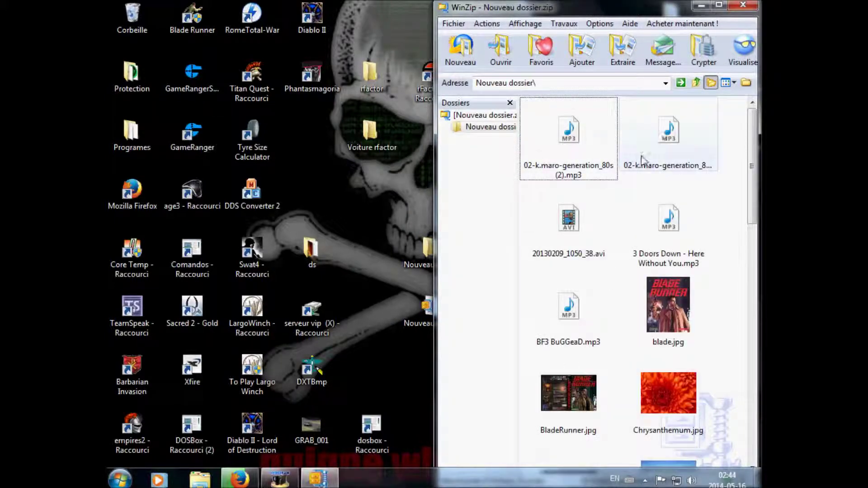
{"action": "left_click", "coordinate": [743, 5]}
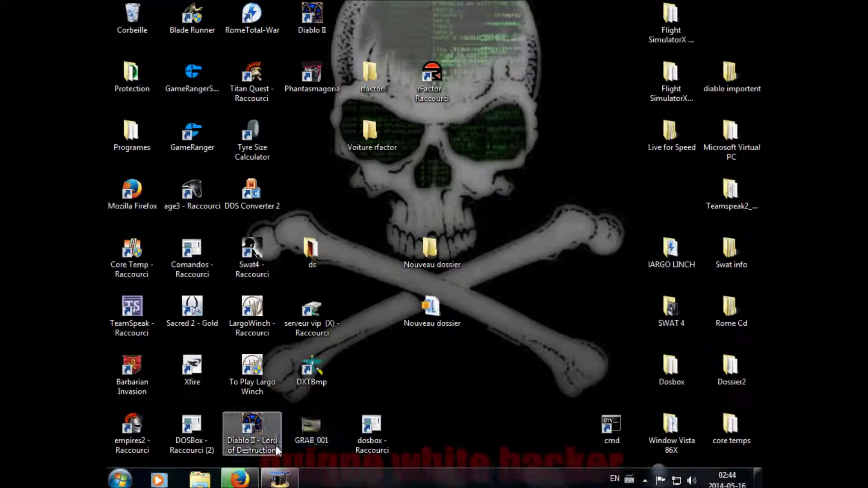
Step: Switch to Firefox and open a new tab with the address field ready for an entry
{"action": "left_click", "coordinate": [252, 478]}
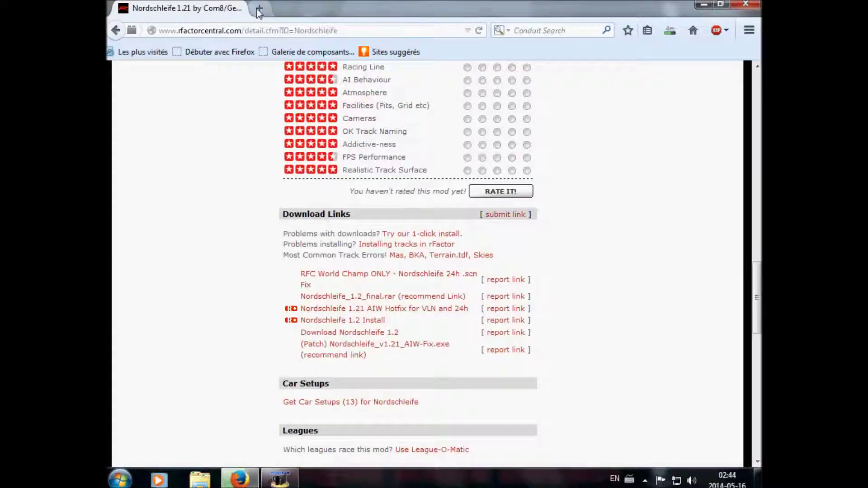
{"action": "left_click", "coordinate": [259, 8]}
{"action": "right_click", "coordinate": [311, 34]}
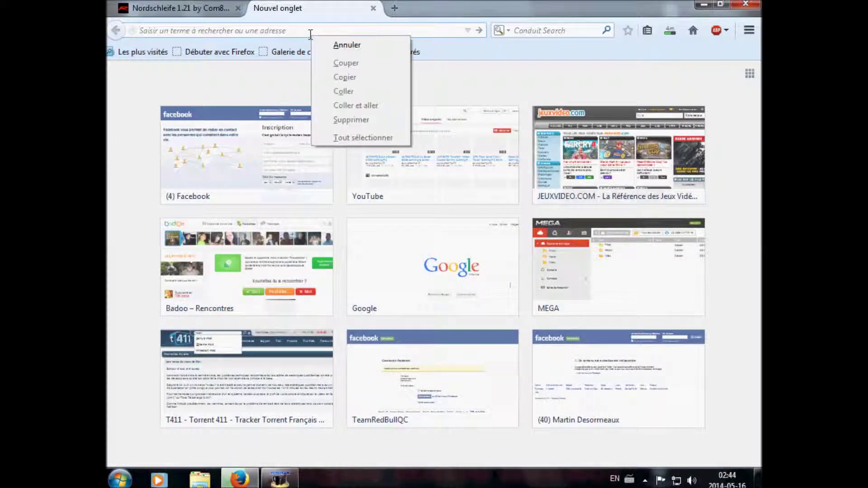
{"action": "right_click", "coordinate": [292, 34]}
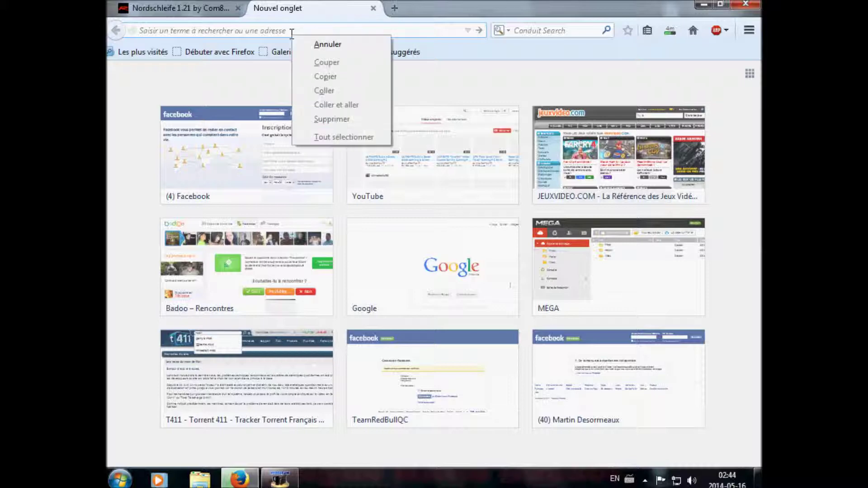
{"action": "left_click", "coordinate": [220, 25]}
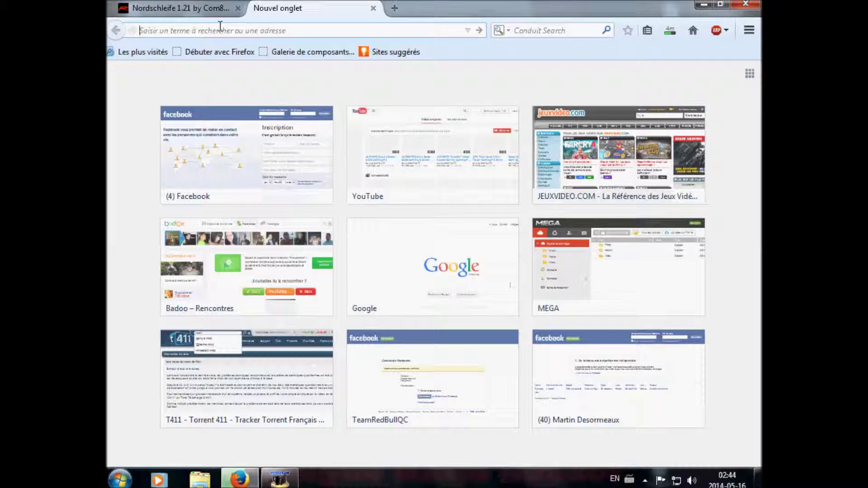
{"action": "right_click", "coordinate": [230, 31]}
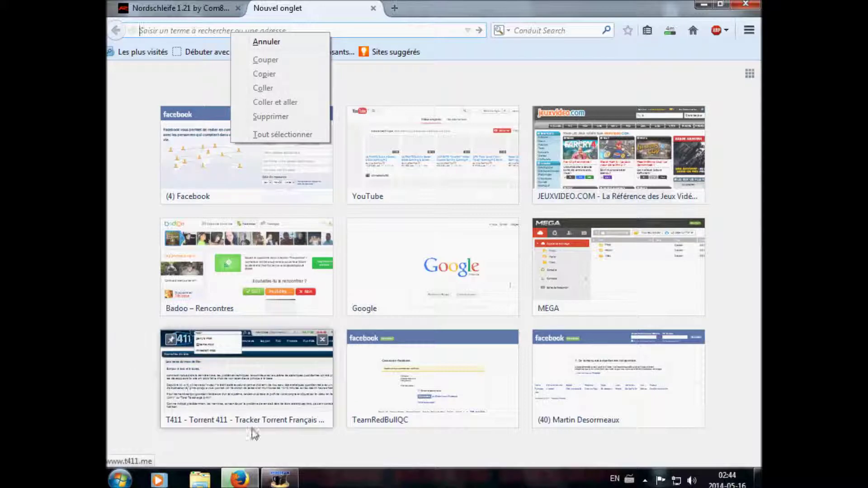
{"action": "left_click", "coordinate": [278, 478]}
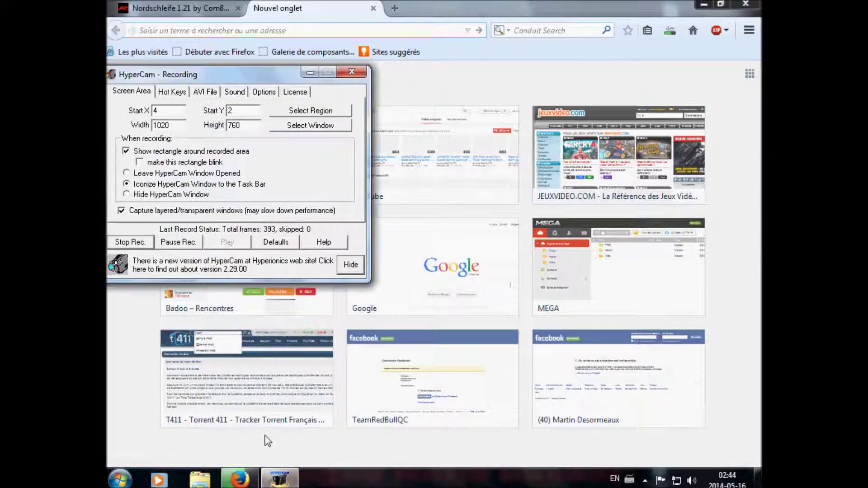
{"action": "left_click", "coordinate": [176, 244]}
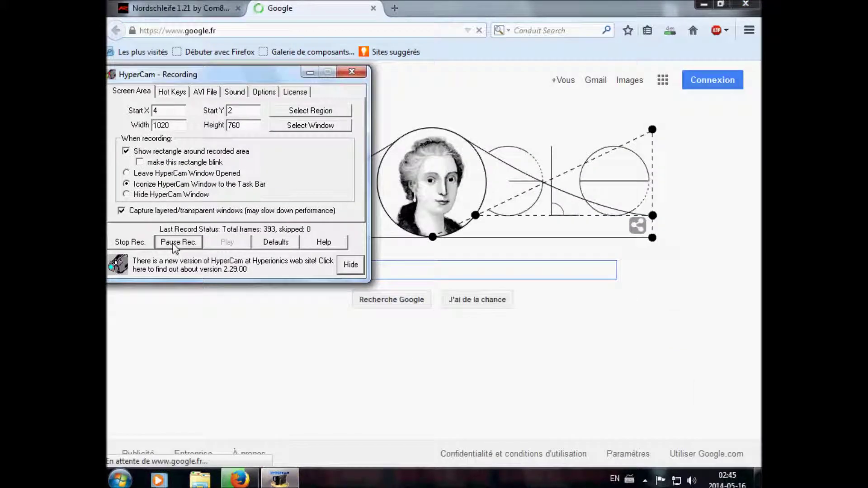
{"action": "left_click", "coordinate": [308, 72]}
{"action": "left_click", "coordinate": [261, 30]}
{"action": "left_click", "coordinate": [260, 30]}
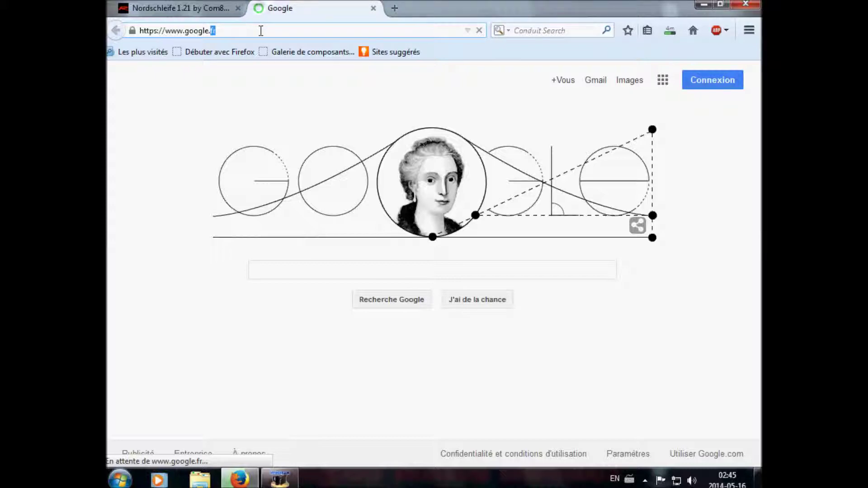
{"action": "key", "text": "BackSpace"}
{"action": "key", "text": "BackSpace"}
{"action": "key", "text": "BackSpace"}
{"action": "key", "text": "BackSpace"}
{"action": "key", "text": "BackSpace"}
{"action": "key", "text": "BackSpace"}
{"action": "key", "text": "BackSpace"}
{"action": "key", "text": "BackSpace"}
{"action": "key", "text": "BackSpace"}
{"action": "key", "text": "BackSpace"}
{"action": "key", "text": "BackSpace"}
{"action": "key", "text": "BackSpace"}
{"action": "key", "text": "BackSpace"}
{"action": "key", "text": "BackSpace"}
{"action": "key", "text": "BackSpace"}
{"action": "key", "text": "BackSpace"}
{"action": "key", "text": "BackSpace"}
{"action": "key", "text": "BackSpace"}
{"action": "key", "text": "BackSpace"}
{"action": "key", "text": "BackSpace"}
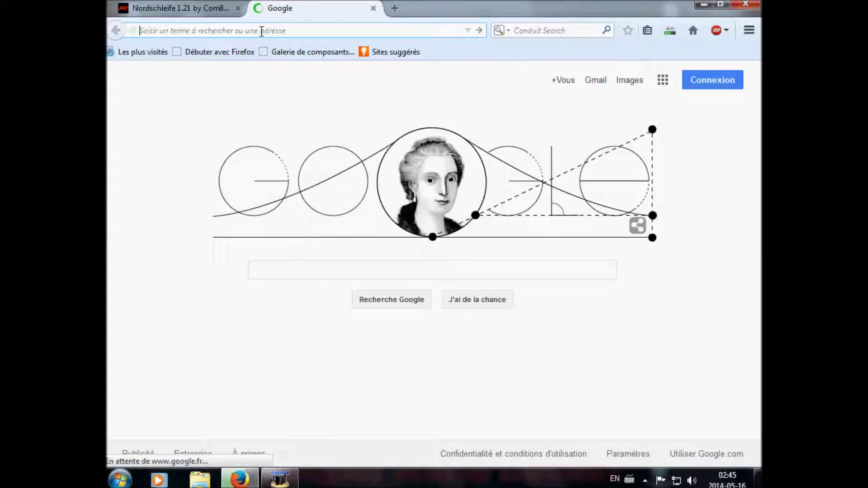
{"action": "right_click", "coordinate": [261, 31]}
{"action": "left_click", "coordinate": [292, 88]}
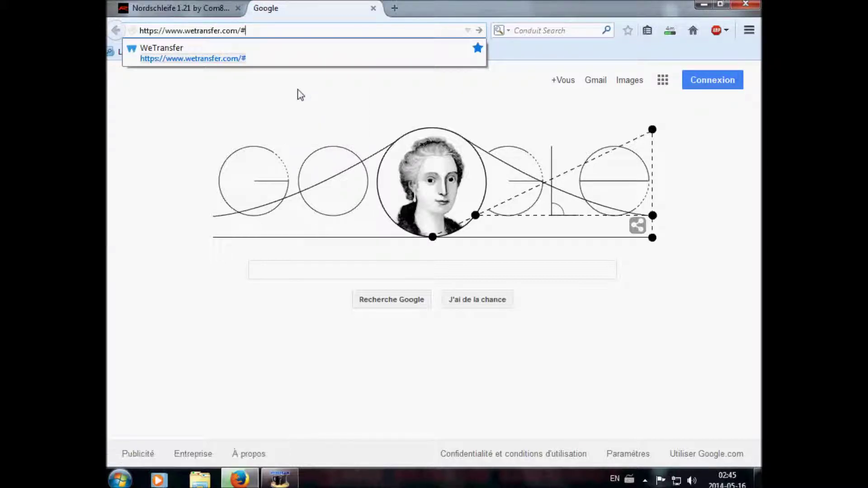
{"action": "key", "text": "Return"}
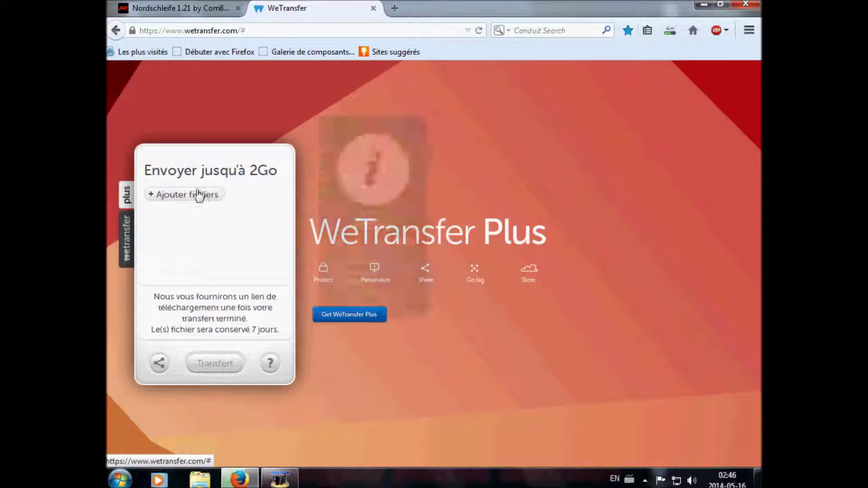
Step: Add the Nouveau dossier WinZip archive from the Bureau location to the WeTransfer upload and start the transfer
{"action": "left_click", "coordinate": [199, 196]}
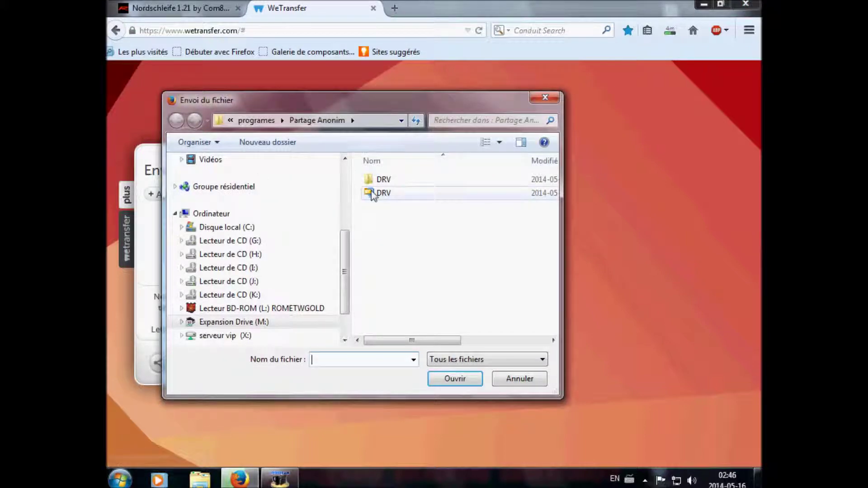
{"action": "left_click", "coordinate": [347, 176]}
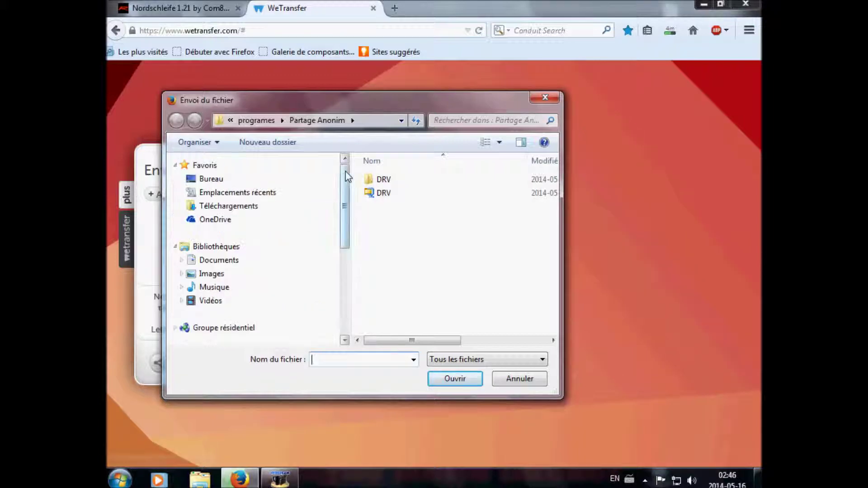
{"action": "left_click", "coordinate": [254, 181]}
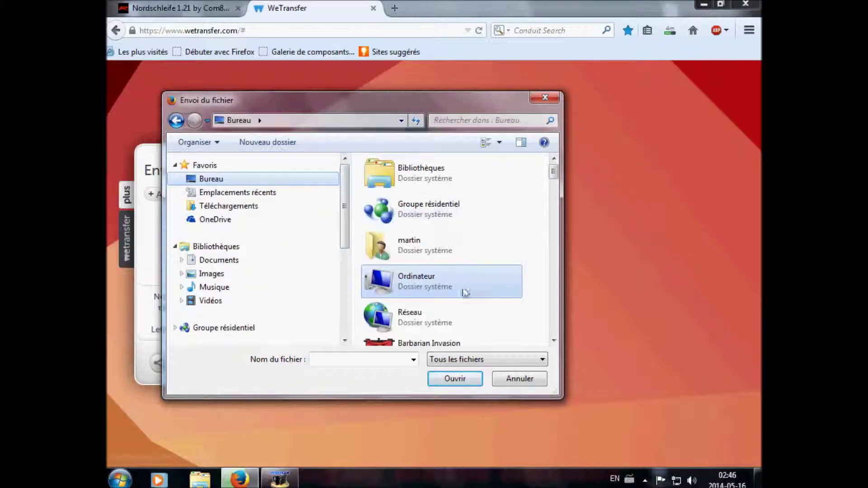
{"action": "scroll", "coordinate": [460, 292], "scroll_direction": "down", "scroll_amount": 10}
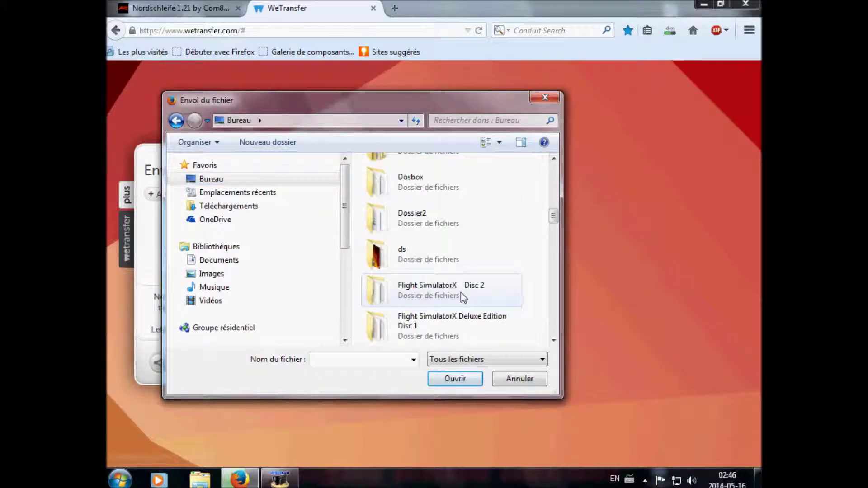
{"action": "scroll", "coordinate": [460, 292], "scroll_direction": "down", "scroll_amount": 12}
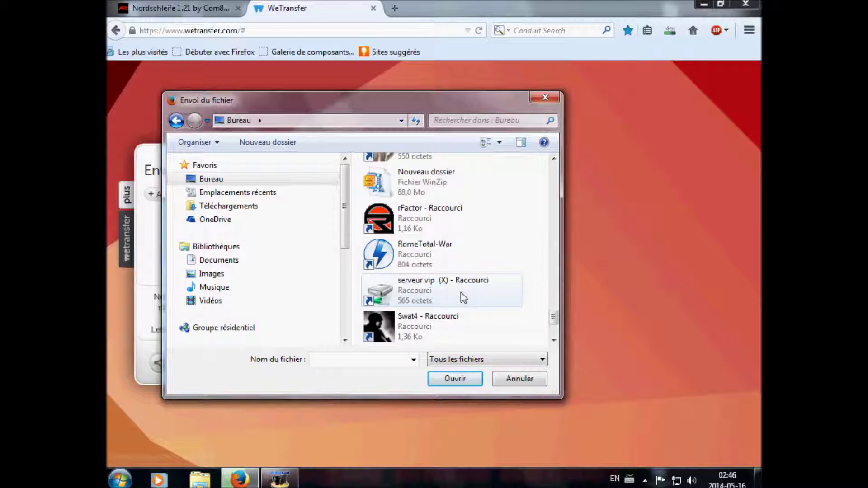
{"action": "scroll", "coordinate": [460, 292], "scroll_direction": "up", "scroll_amount": 3}
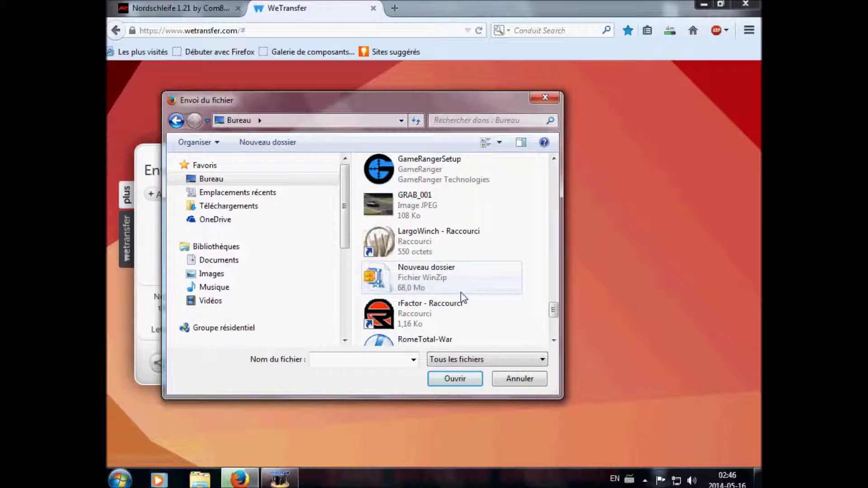
{"action": "left_click", "coordinate": [460, 292]}
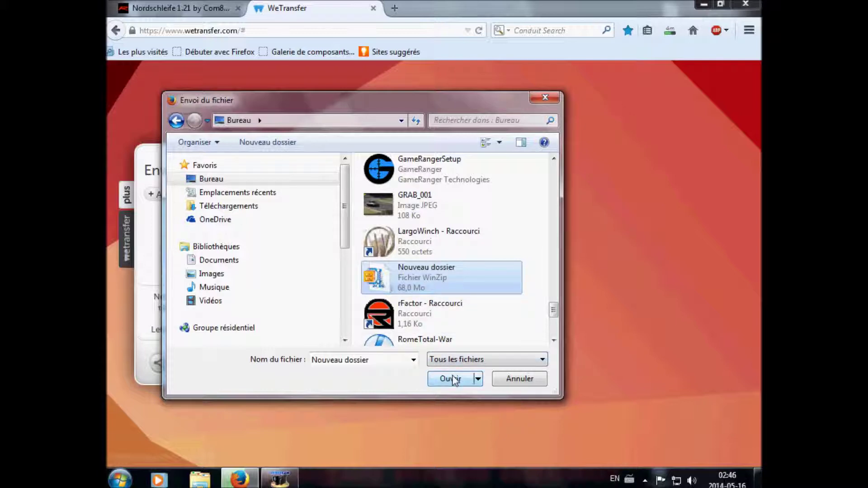
{"action": "mouse_move", "coordinate": [435, 288]}
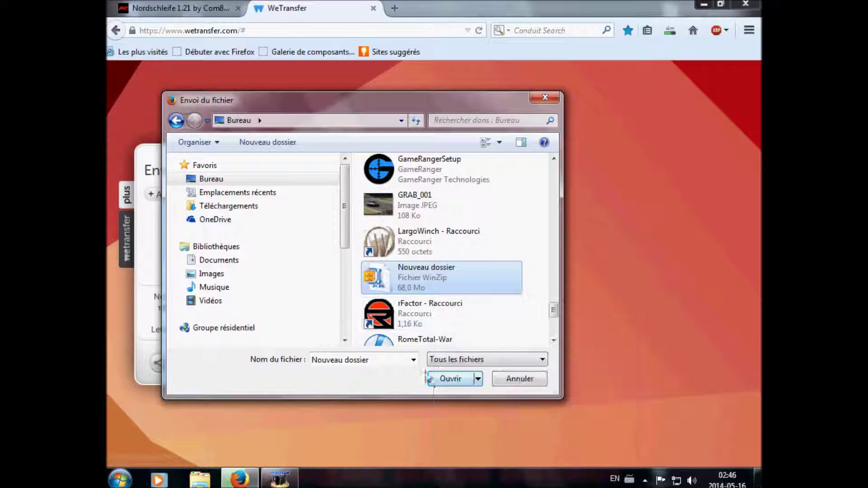
{"action": "left_click", "coordinate": [456, 381]}
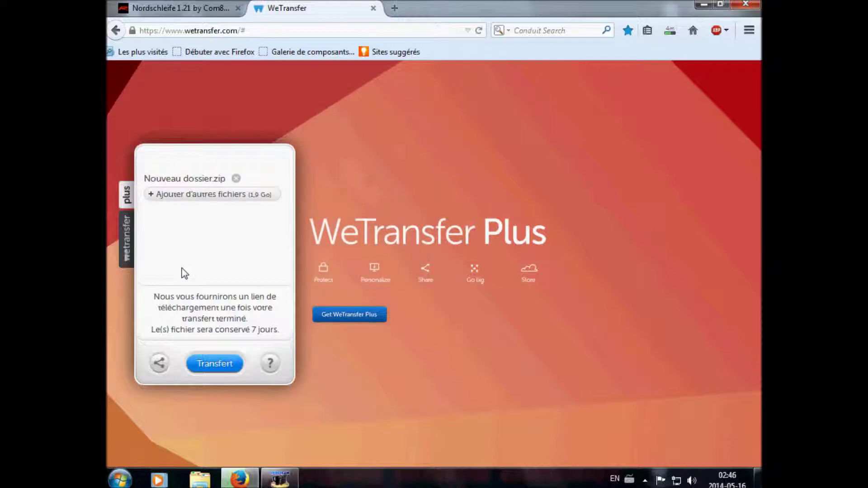
{"action": "left_click", "coordinate": [203, 371]}
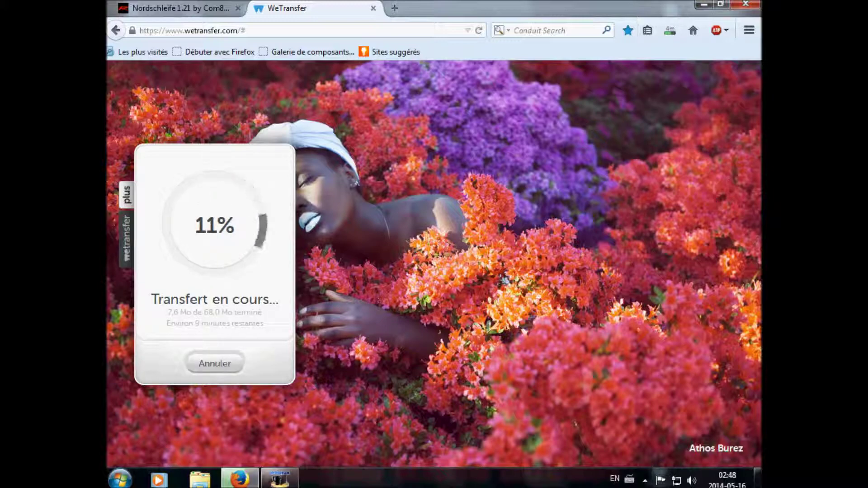
Step: Move the Nouveau dossier archive to the right of its folder on the desktop and inspect its root contents in WinZip
{"action": "left_click", "coordinate": [701, 5]}
{"action": "left_click_drag", "start_coordinate": [433, 311], "coordinate": [534, 268]}
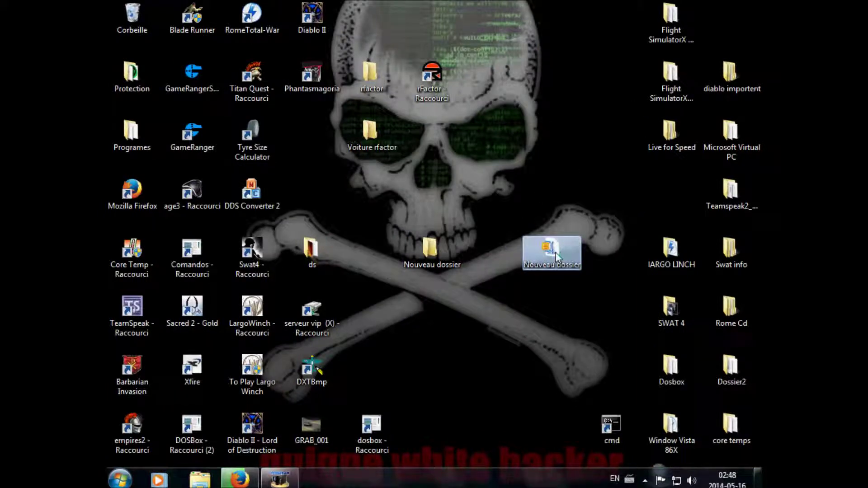
{"action": "double_click", "coordinate": [555, 251]}
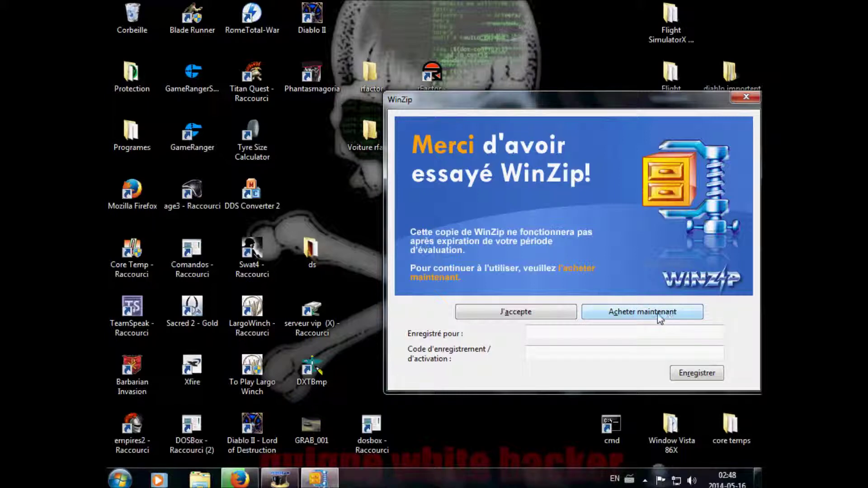
{"action": "left_click", "coordinate": [514, 317]}
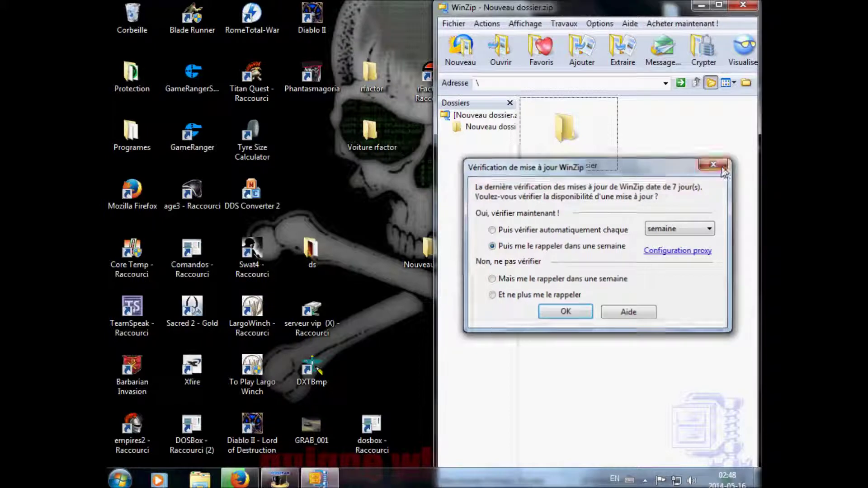
{"action": "left_click", "coordinate": [722, 167]}
{"action": "left_click_drag", "start_coordinate": [574, 143], "coordinate": [565, 144]}
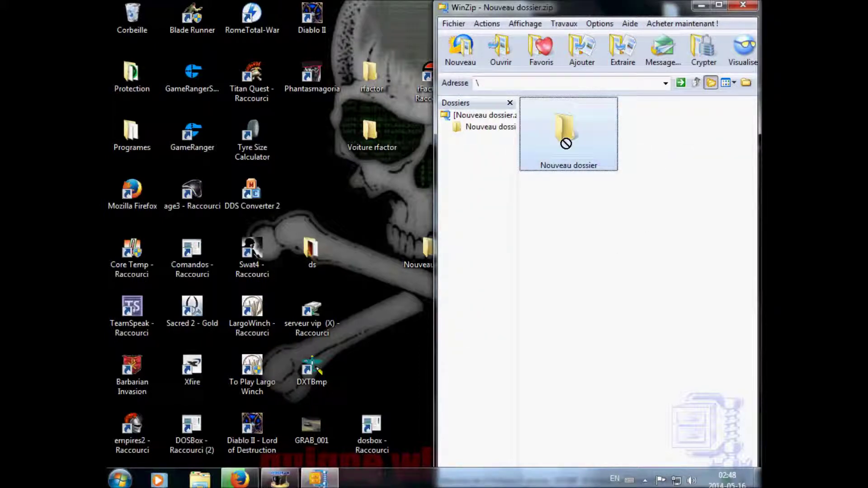
{"action": "left_click_drag", "start_coordinate": [350, 183], "coordinate": [565, 143]}
{"action": "left_click", "coordinate": [742, 5]}
Step: Browse the files in the uncompressed Nouveau dossier folder, briefly play 02-k.maro-generation_80s (2), and close the player and folder
{"action": "double_click", "coordinate": [430, 248]}
{"action": "scroll", "coordinate": [438, 270], "scroll_direction": "down", "scroll_amount": 5}
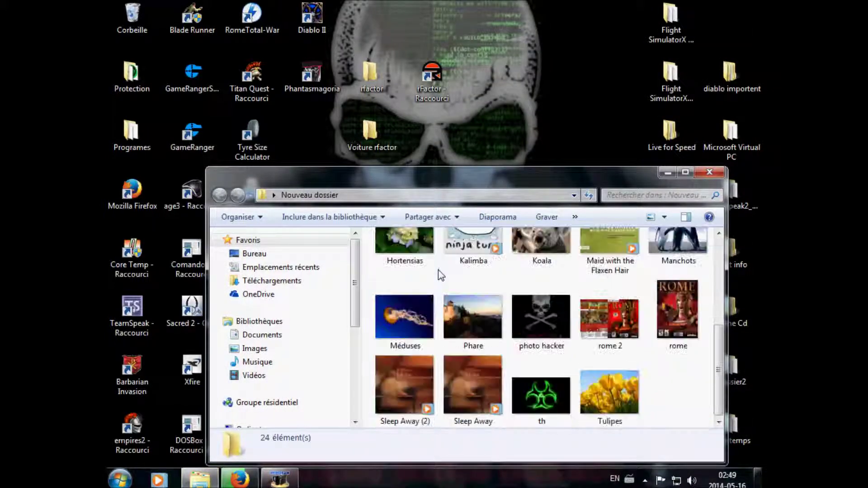
{"action": "scroll", "coordinate": [440, 272], "scroll_direction": "up", "scroll_amount": 5}
{"action": "scroll", "coordinate": [452, 295], "scroll_direction": "down", "scroll_amount": 5}
{"action": "scroll", "coordinate": [454, 292], "scroll_direction": "up", "scroll_amount": 5}
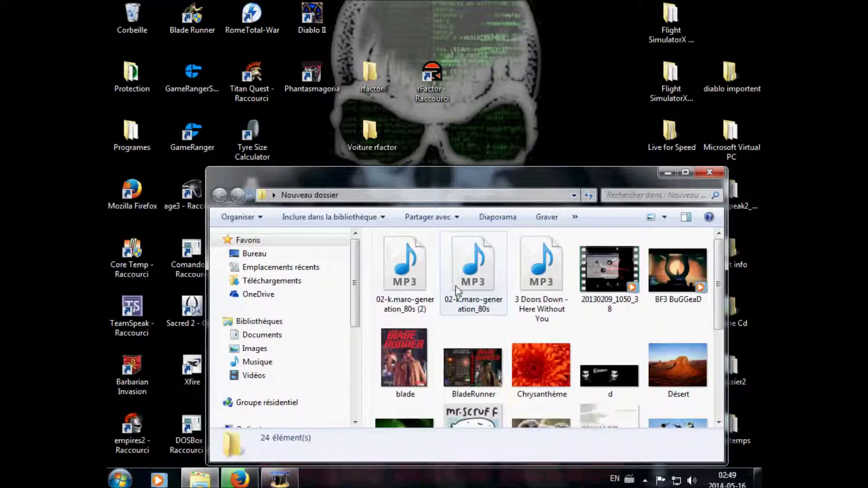
{"action": "double_click", "coordinate": [422, 259]}
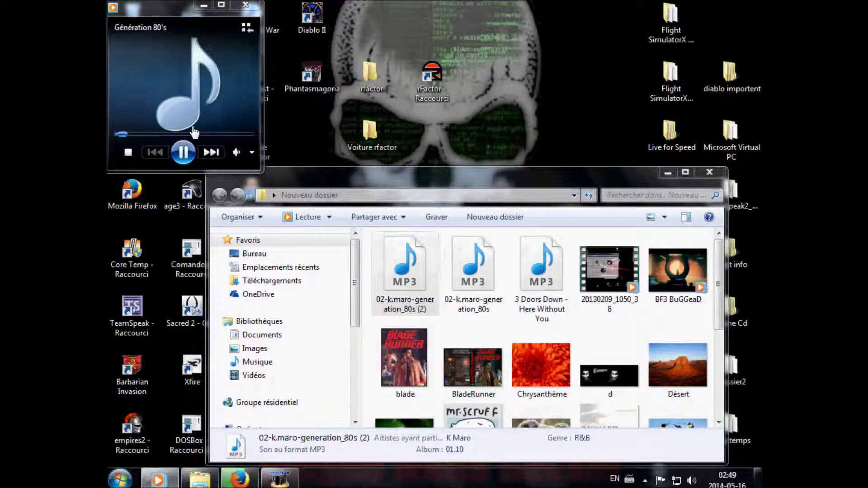
{"action": "left_click", "coordinate": [244, 8]}
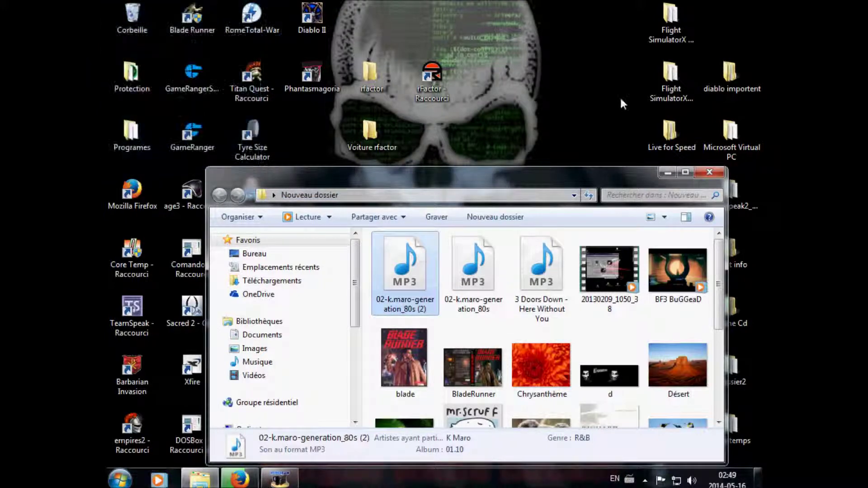
{"action": "left_click", "coordinate": [715, 173]}
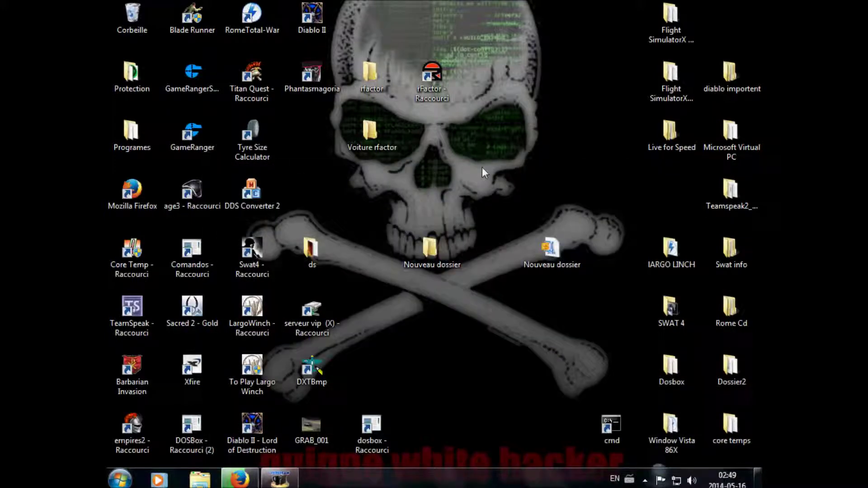
{"action": "left_click", "coordinate": [527, 249]}
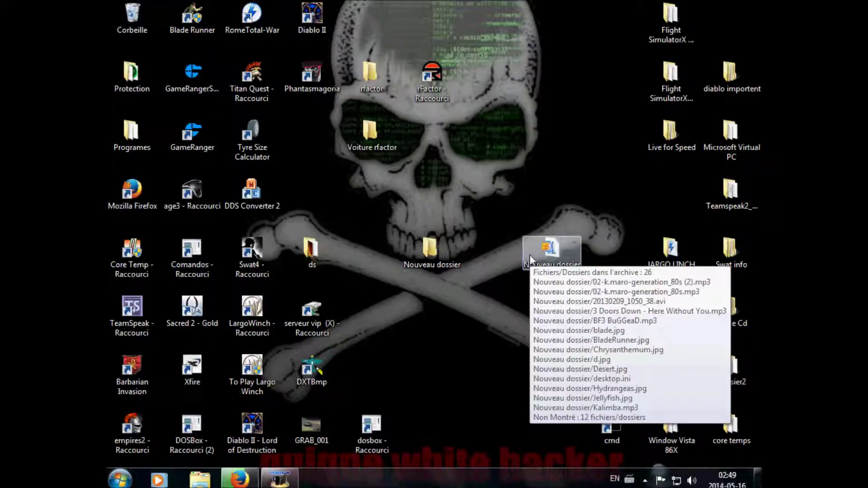
{"action": "left_click", "coordinate": [500, 263]}
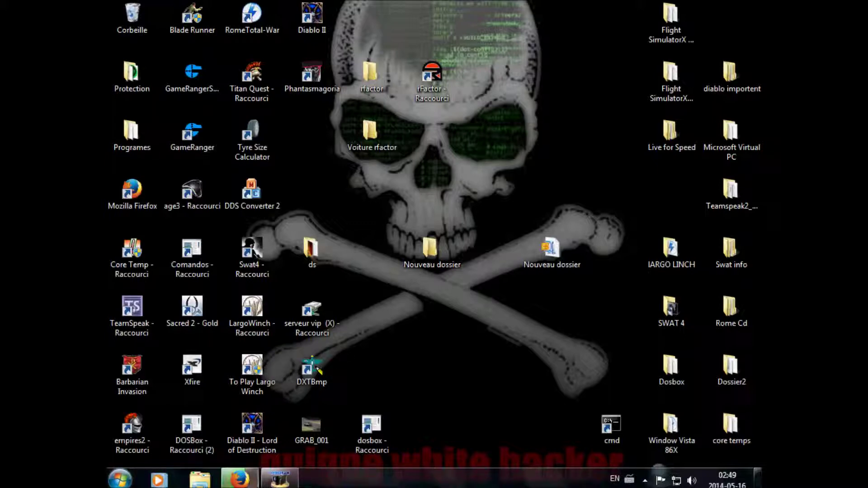
{"action": "left_click", "coordinate": [280, 478]}
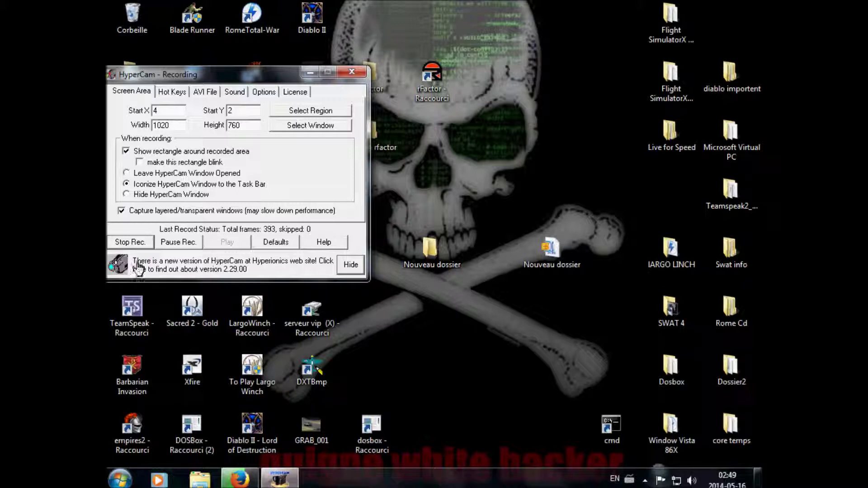